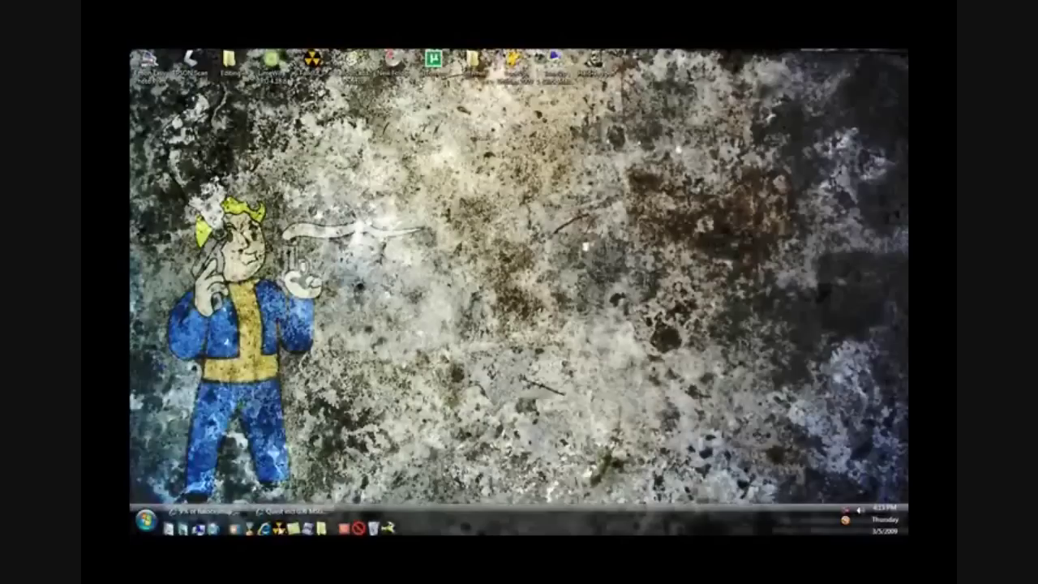
- Open the Fallout 3 folder and go into fomm_0_8_5-640[1]\fomm_0_8_5-640
click(279, 529)
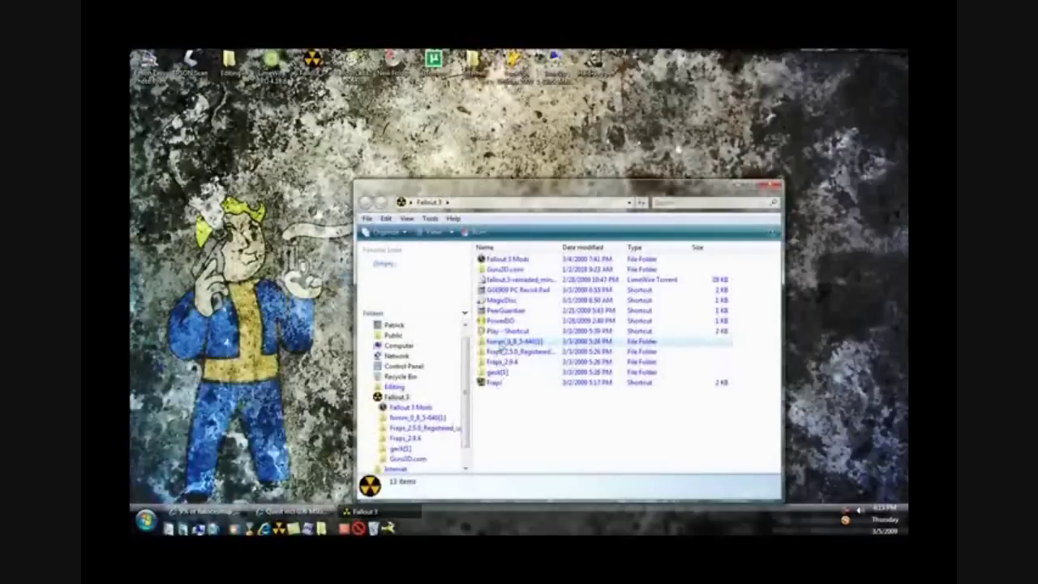
double_click(498, 341)
double_click(492, 258)
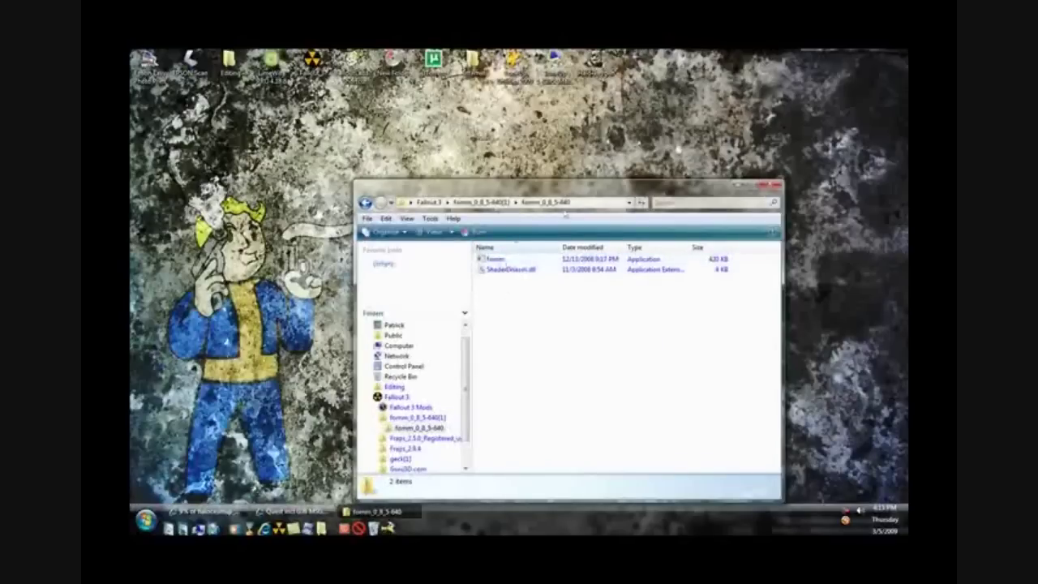
- Launch Fallout Mod Manager, scroll through its plugin list, then close it
double_click(496, 259)
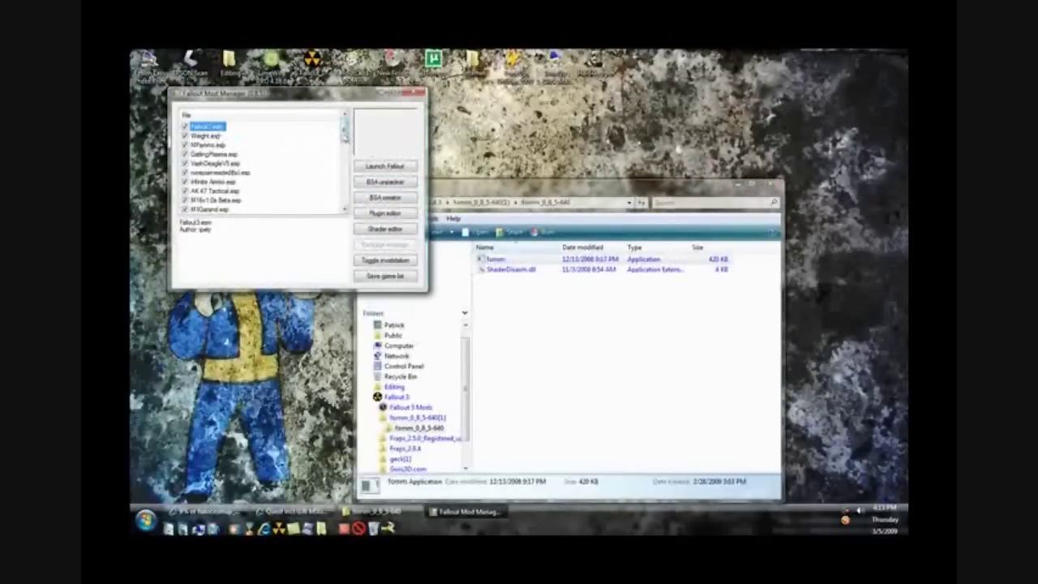
scroll(264, 166, down, 3)
scroll(337, 190, down, 6)
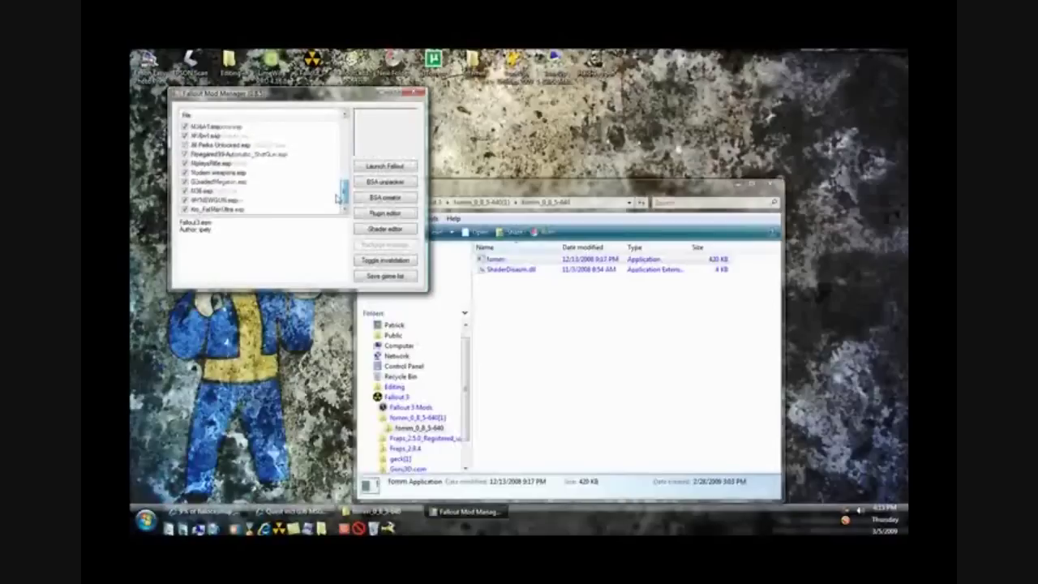
click(418, 93)
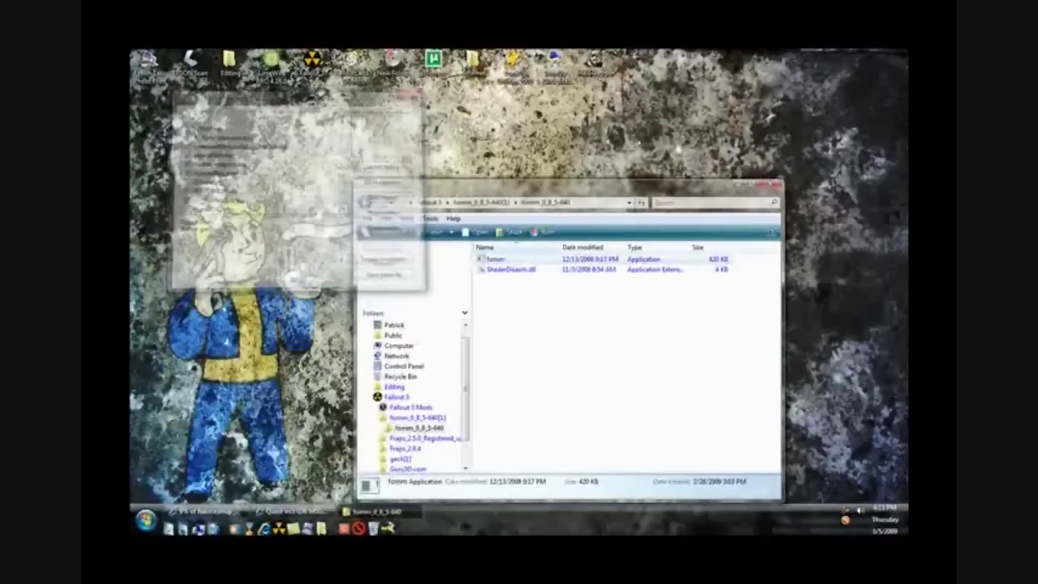
- Close the Explorer window and go to the Fallout 3 Nexus home page
click(773, 185)
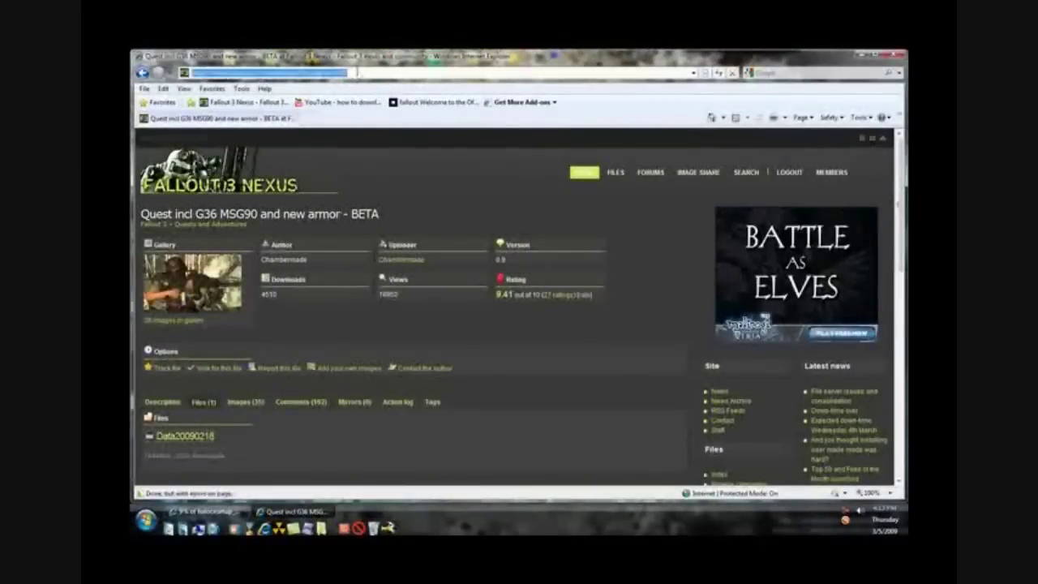
drag(348, 72, 318, 72)
click(236, 175)
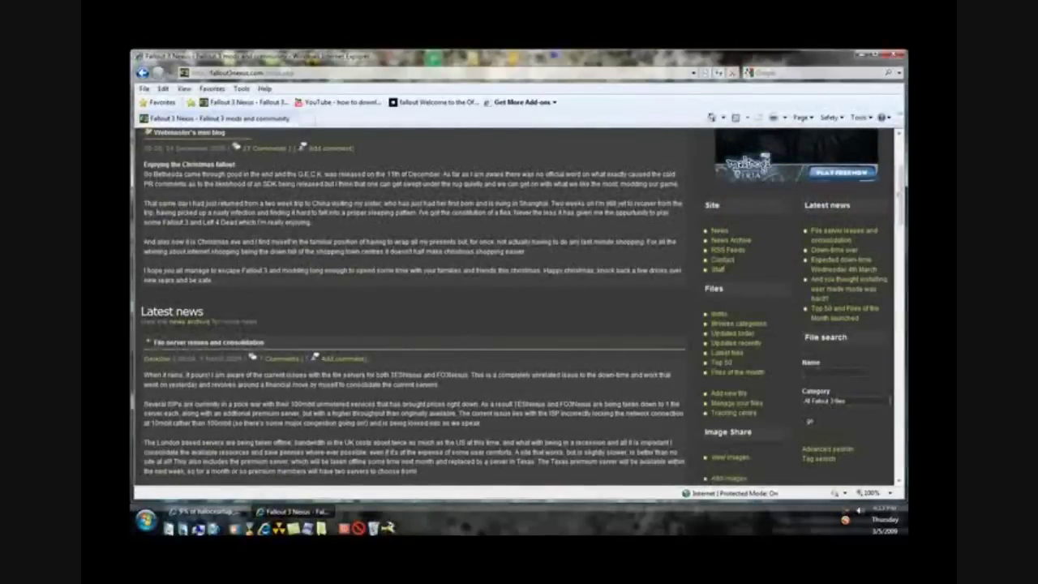
- Search for G36 and open the Quest incl G36 MSG90 mod's file list
double_click(818, 370)
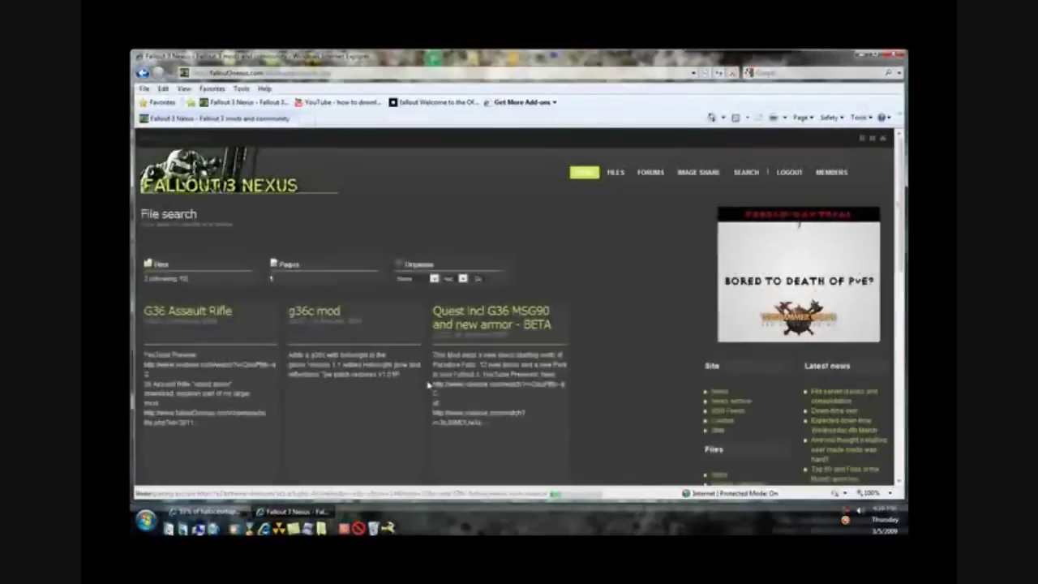
click(452, 325)
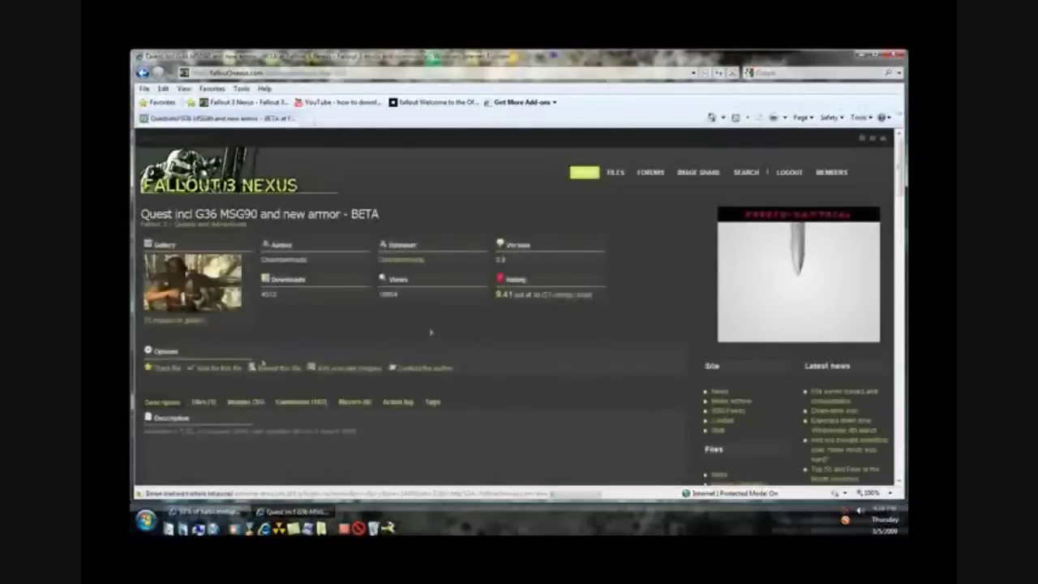
click(209, 401)
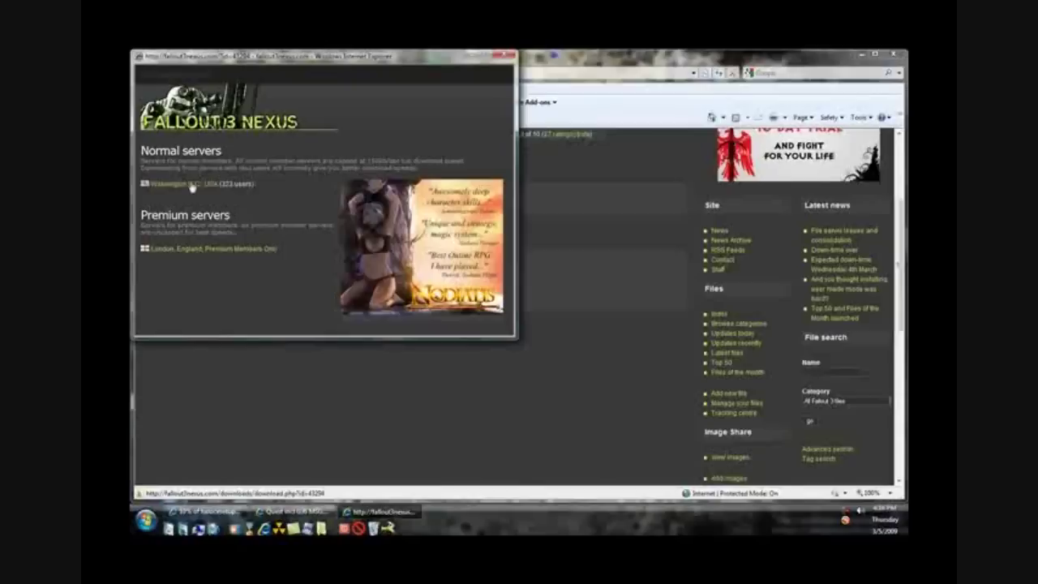
- Download the mod's RAR from the Washington D.C. server, allowing the blocked download and opening it when done
click(191, 185)
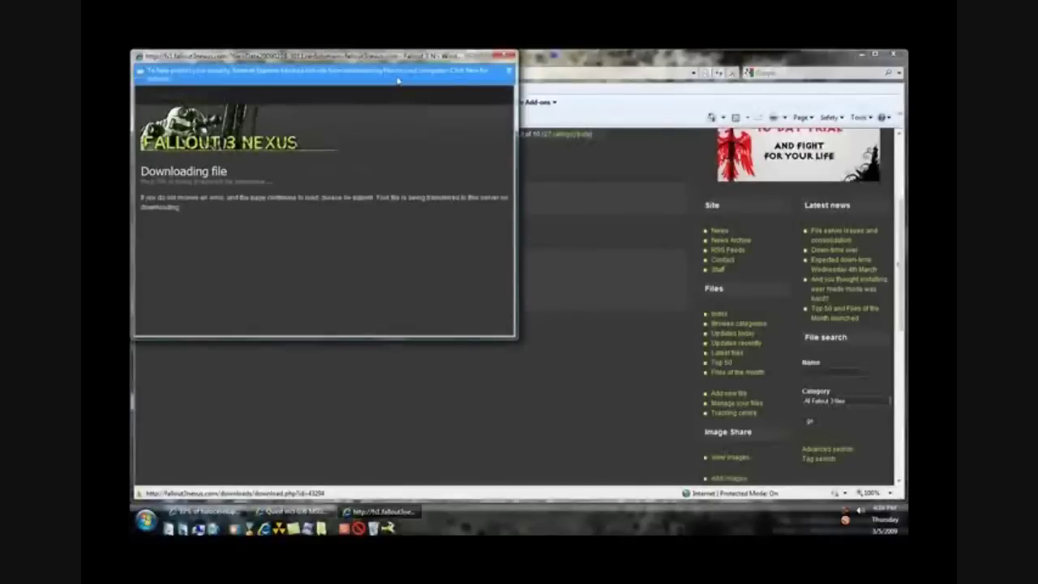
click(398, 80)
click(418, 83)
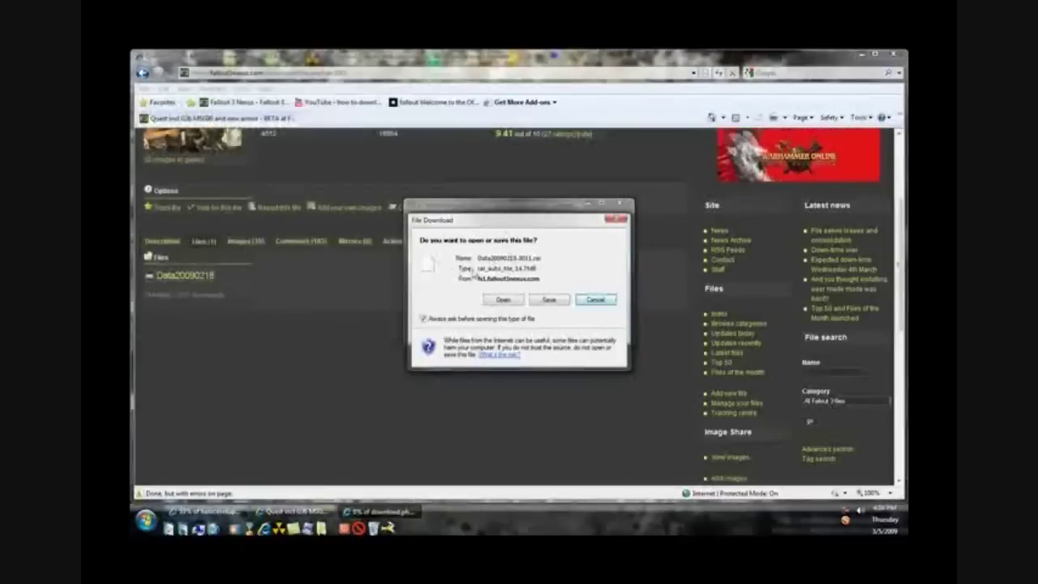
click(504, 300)
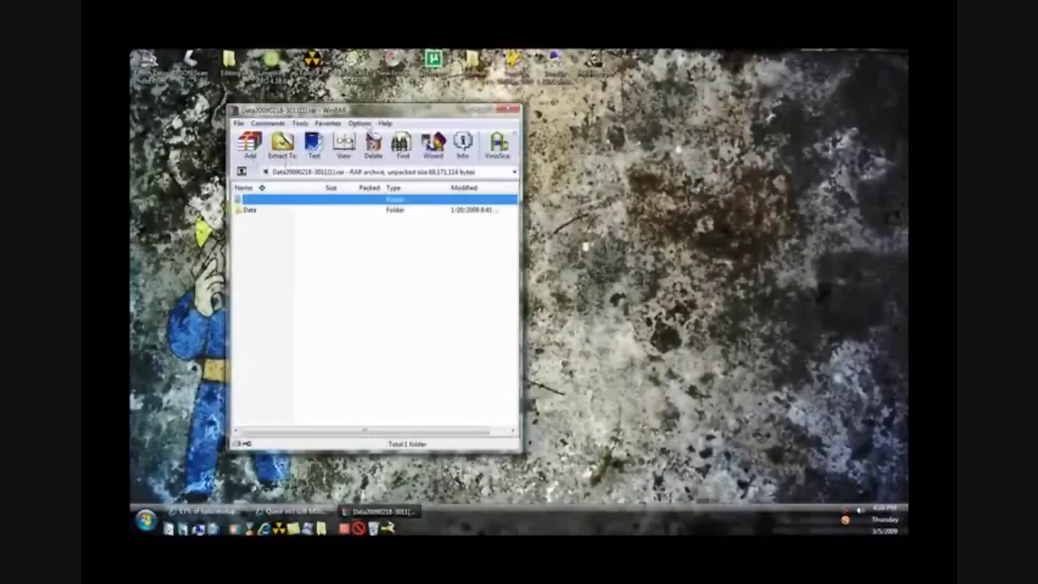
drag(521, 150, 824, 150)
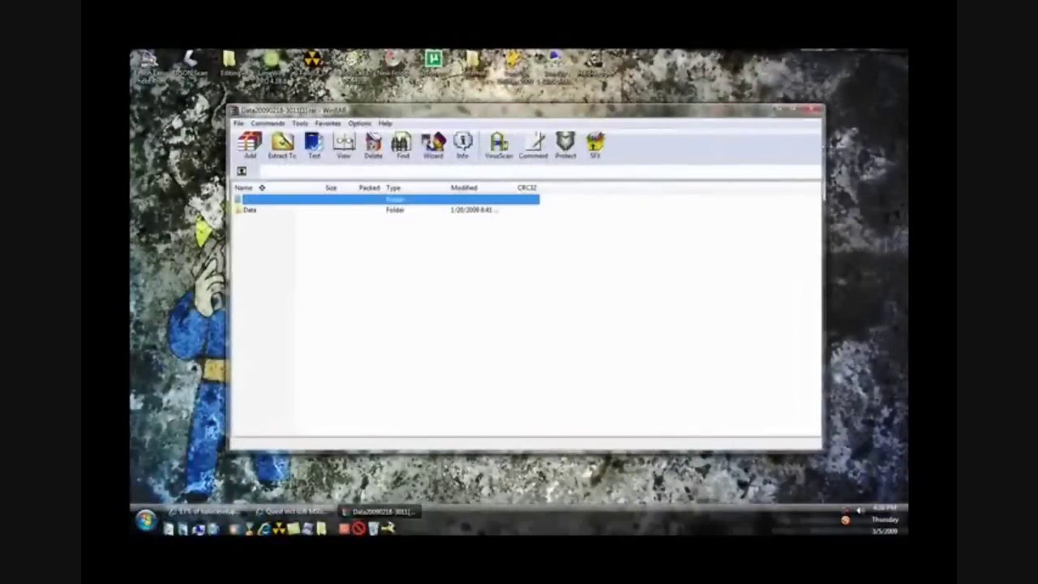
drag(527, 106, 527, 52)
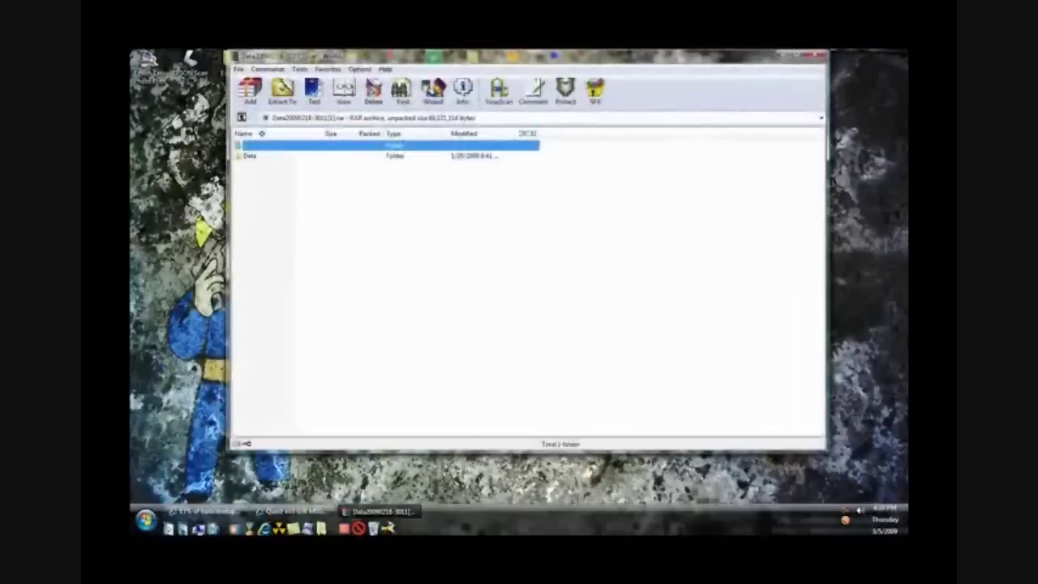
drag(229, 397, 148, 398)
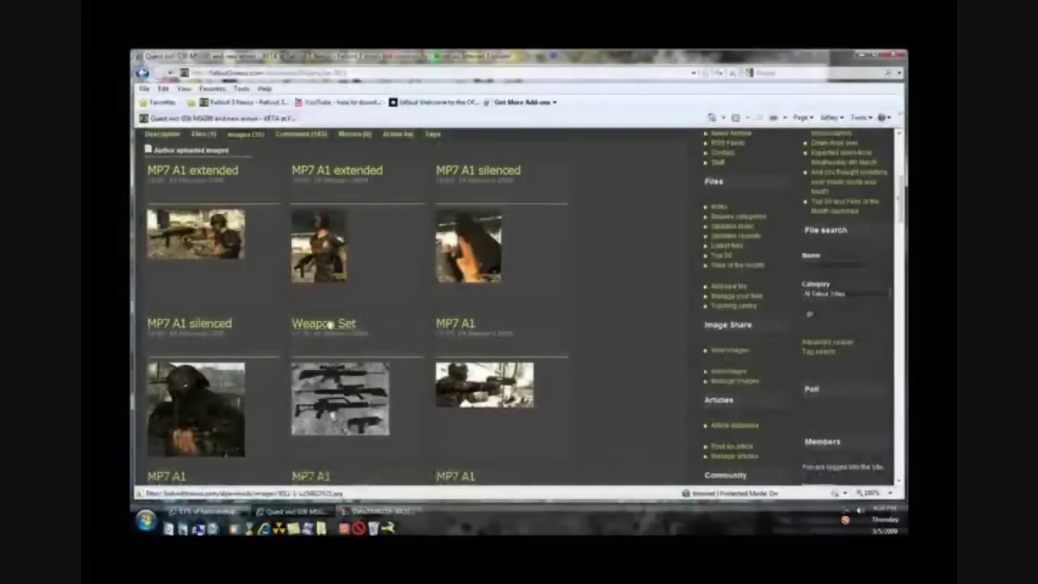
scroll(332, 324, down, 3)
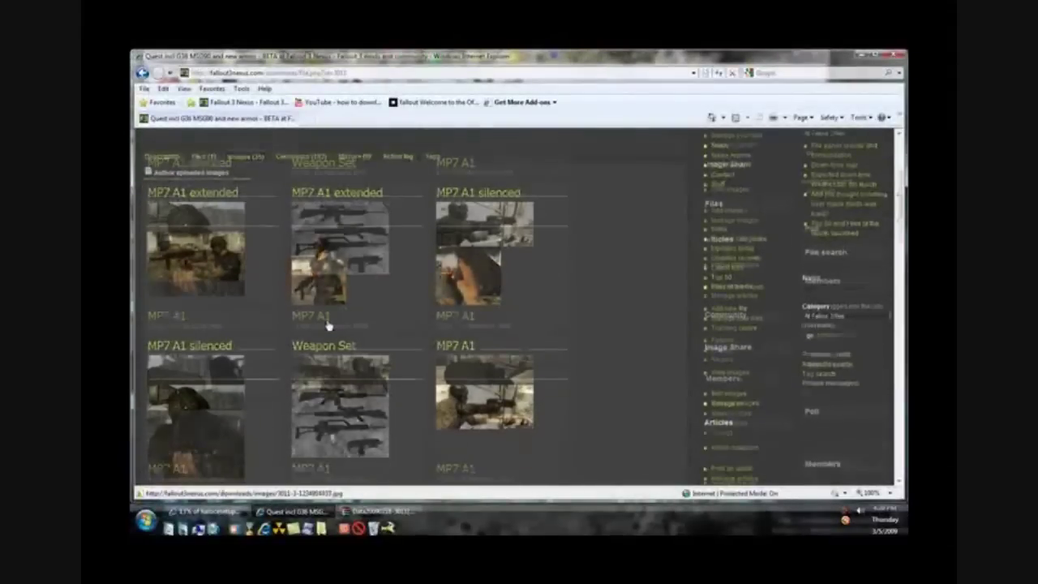
scroll(328, 325, up, 1)
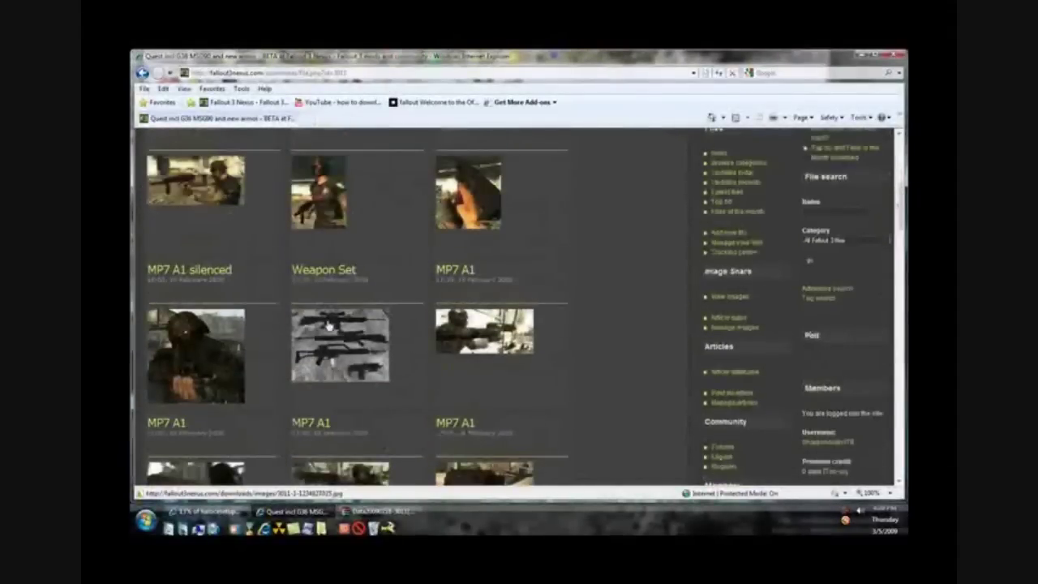
scroll(328, 325, down, 2)
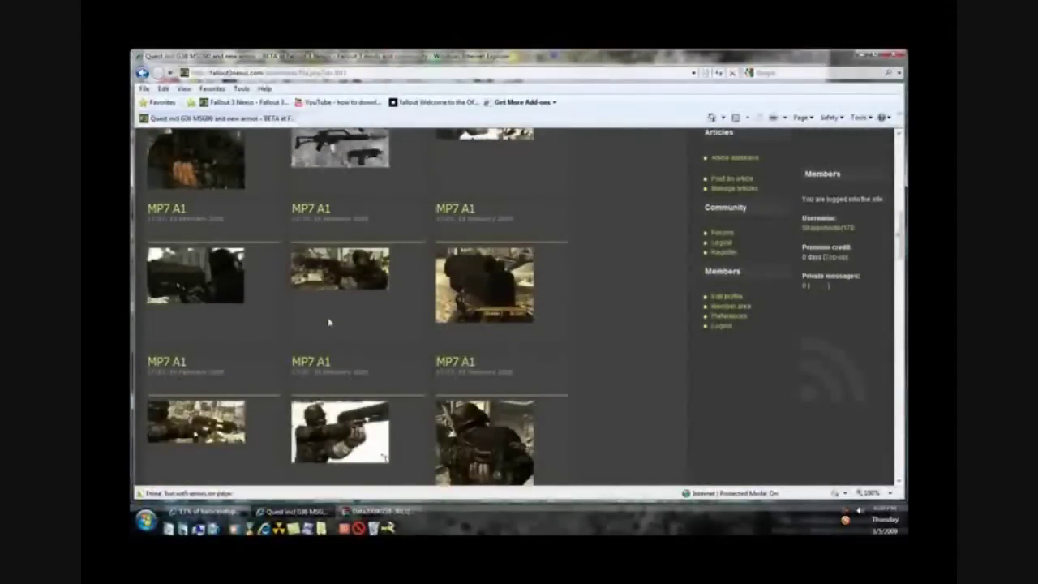
scroll(328, 323, down, 8)
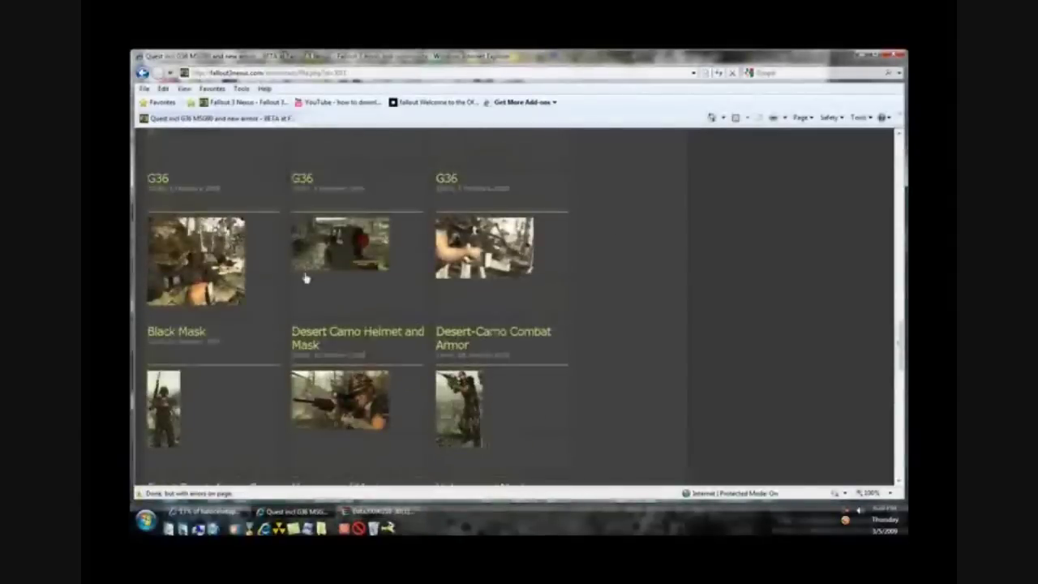
scroll(308, 276, down, 3)
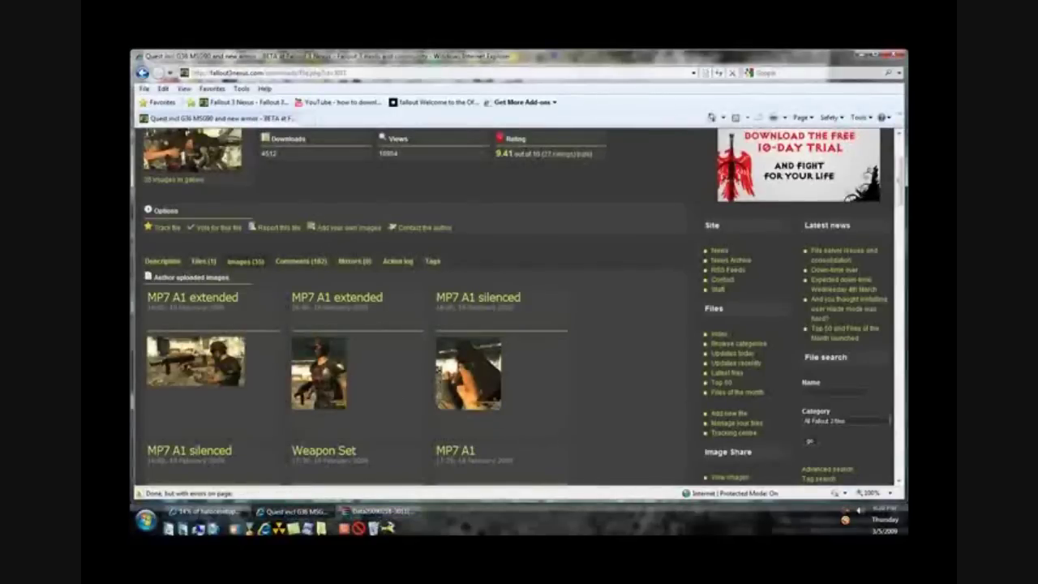
- Close the browser, return to the archive and open its Data folder
click(894, 56)
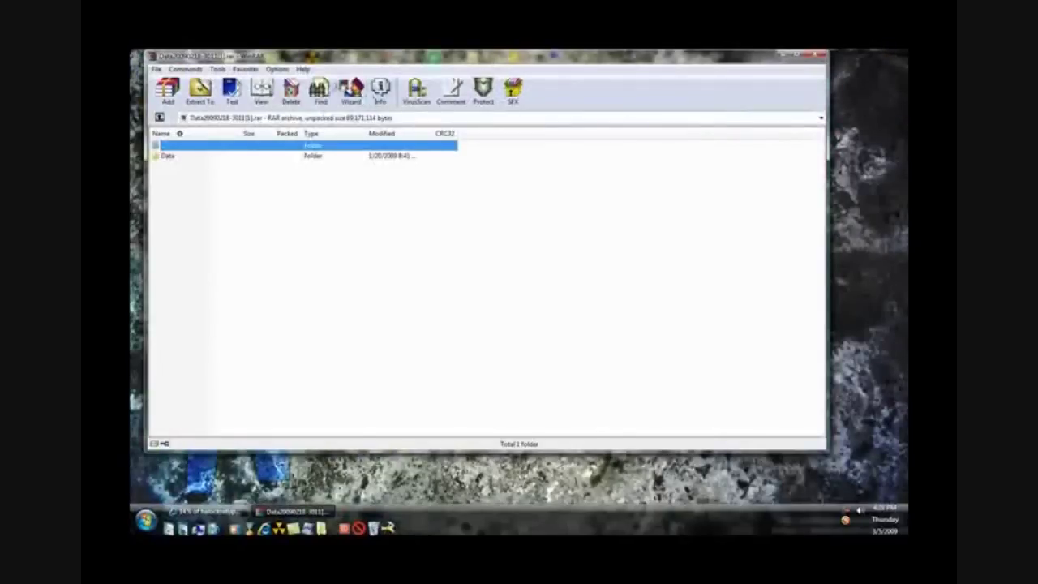
drag(346, 451, 318, 438)
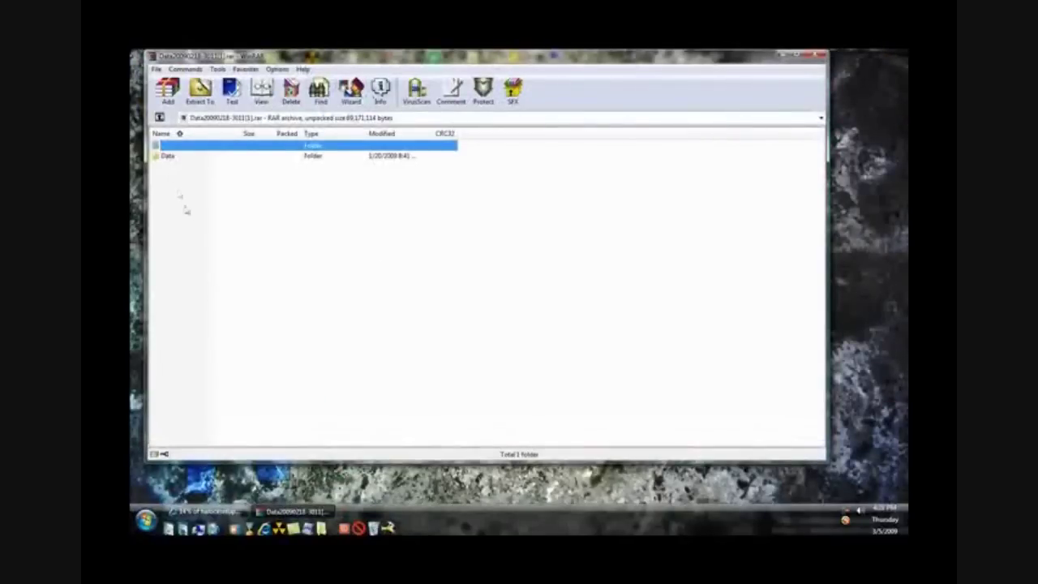
double_click(166, 156)
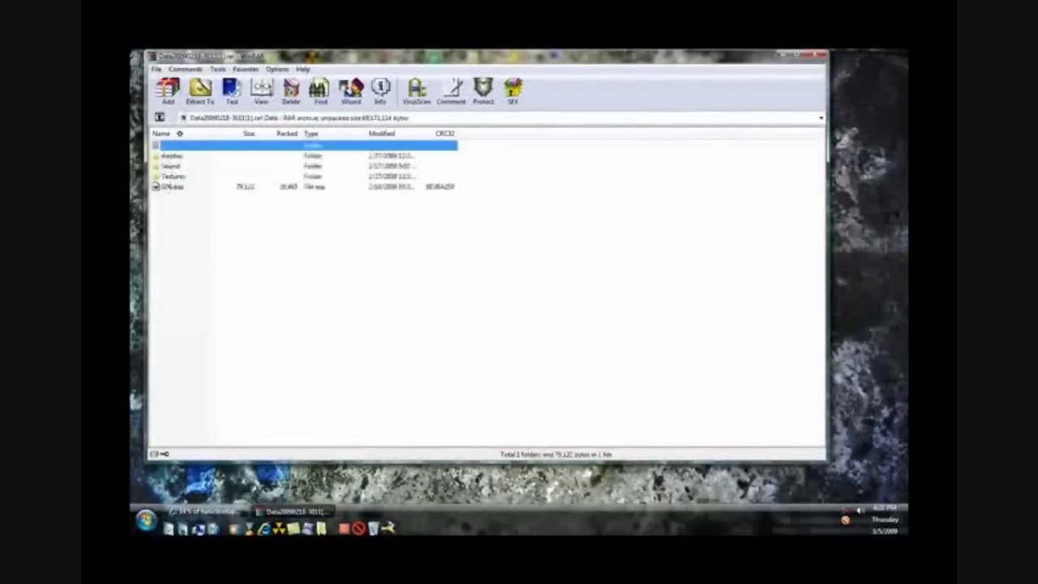
- Select G36.esp together with the Textures, Sound and meshes folders
click(179, 156)
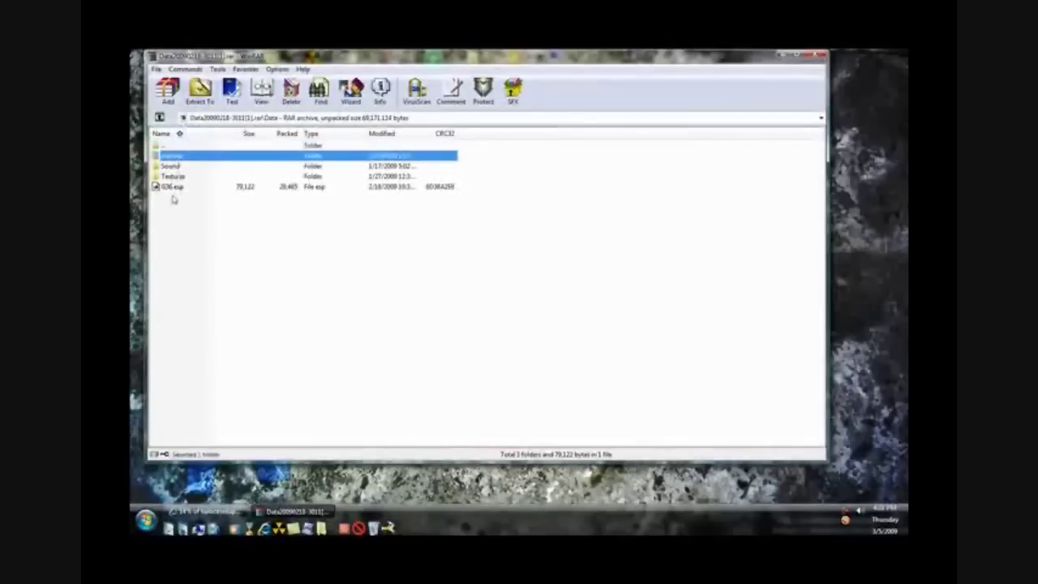
click(173, 187)
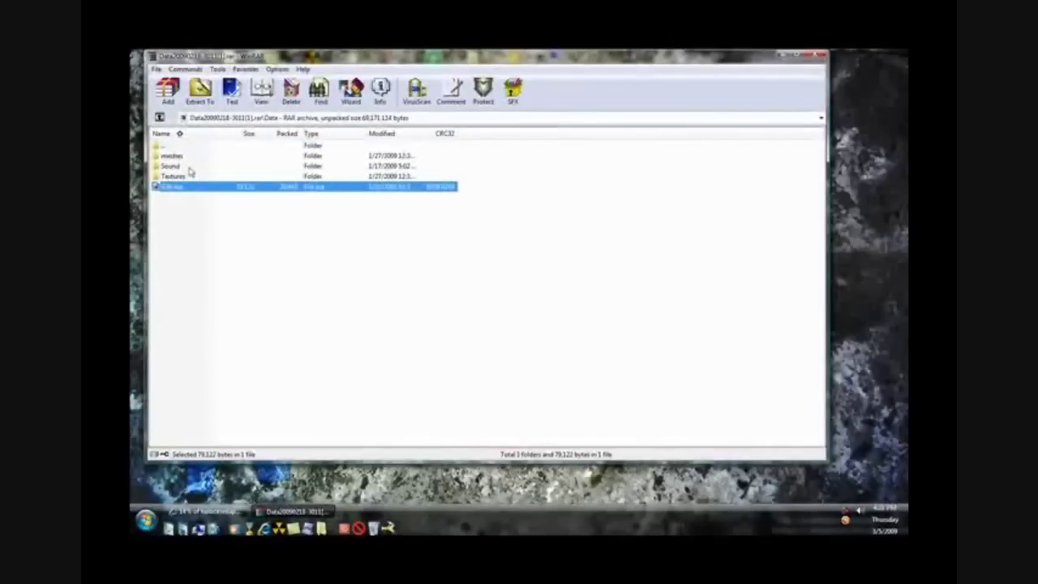
click(176, 210)
click(189, 190)
ctrl+click(174, 177)
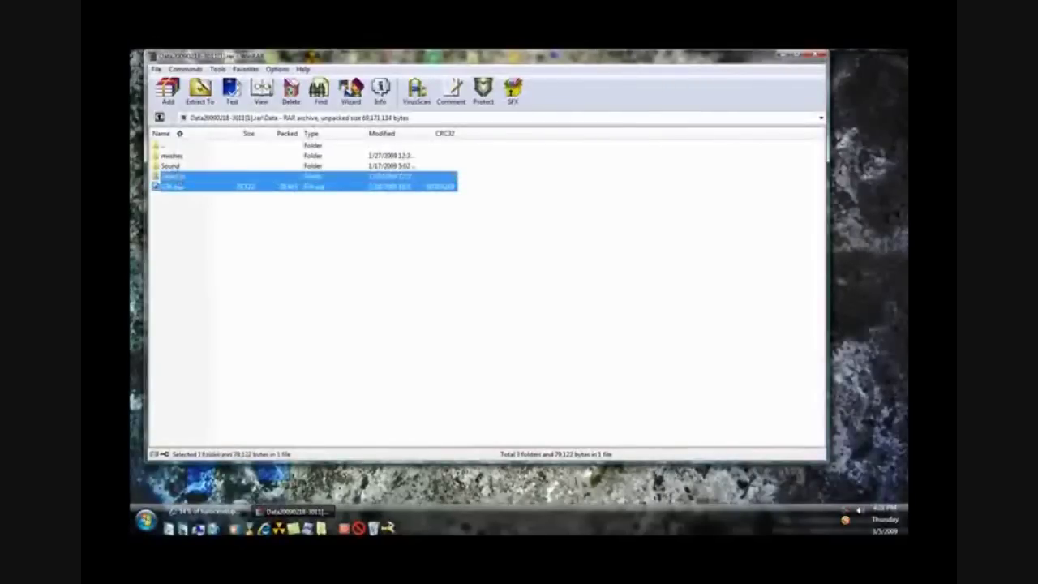
ctrl+click(170, 165)
ctrl+click(171, 156)
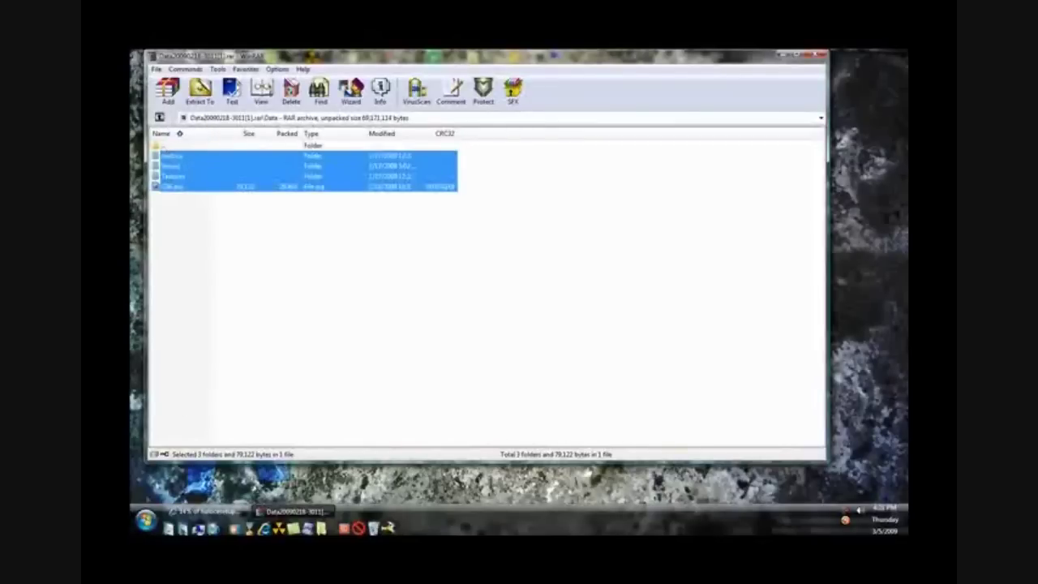
click(146, 520)
- Move the selected mod items into C:\Program Files (x86)\Bethesda Softworks\Fallout 3\Data
click(332, 355)
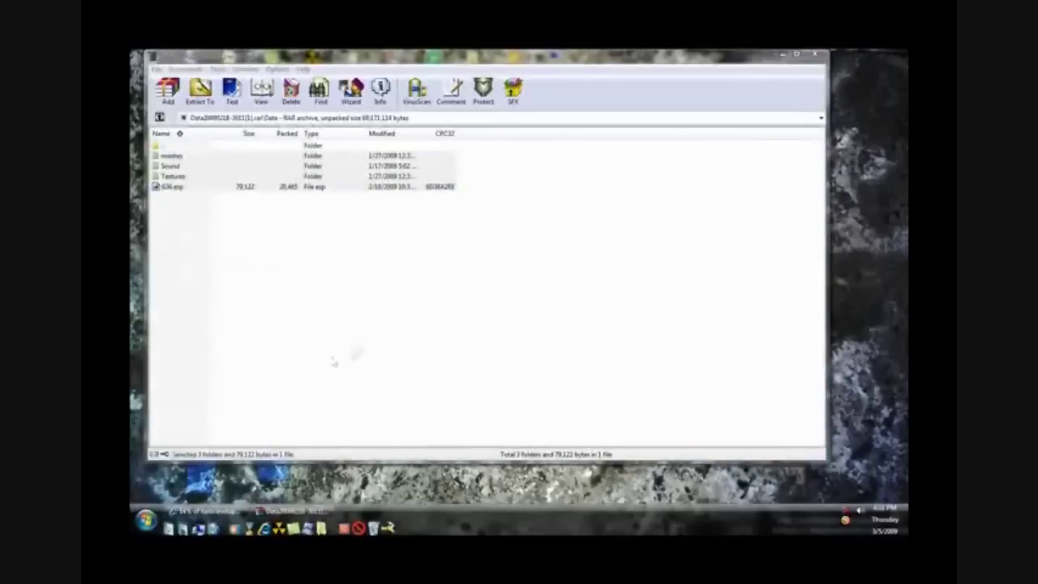
double_click(490, 307)
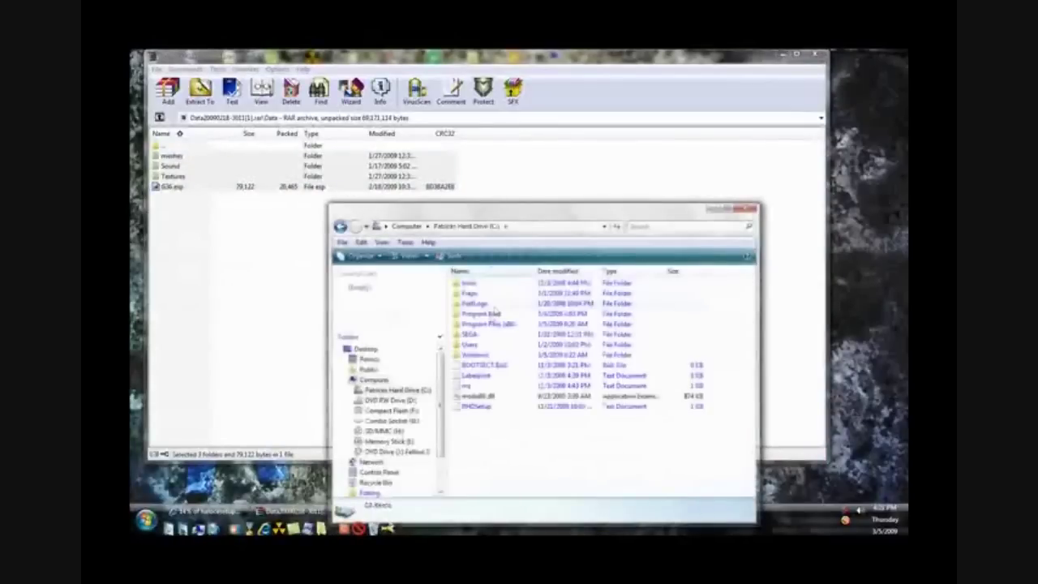
double_click(487, 326)
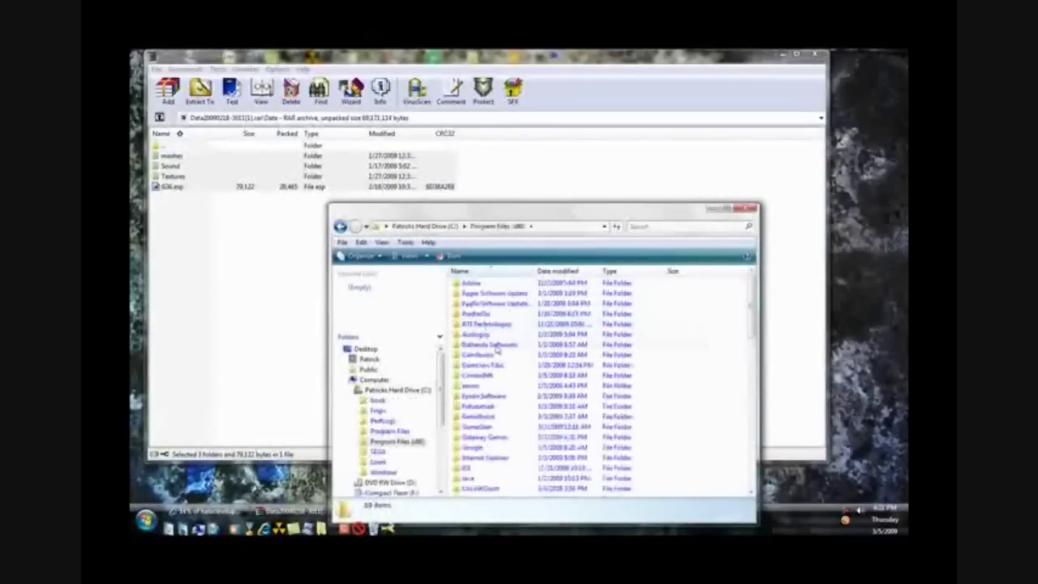
double_click(494, 347)
double_click(482, 284)
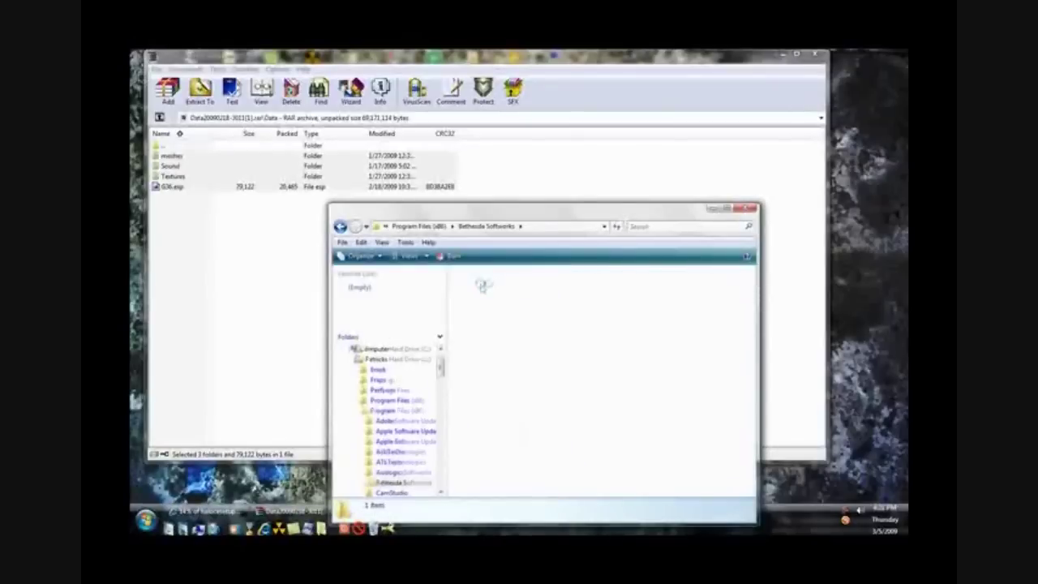
scroll(507, 455, down, 5)
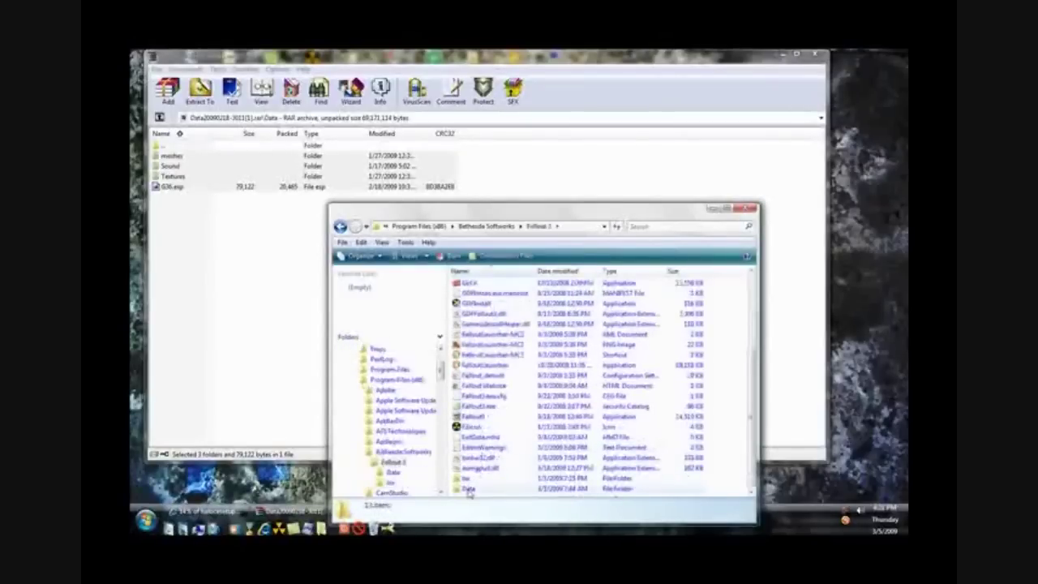
double_click(469, 490)
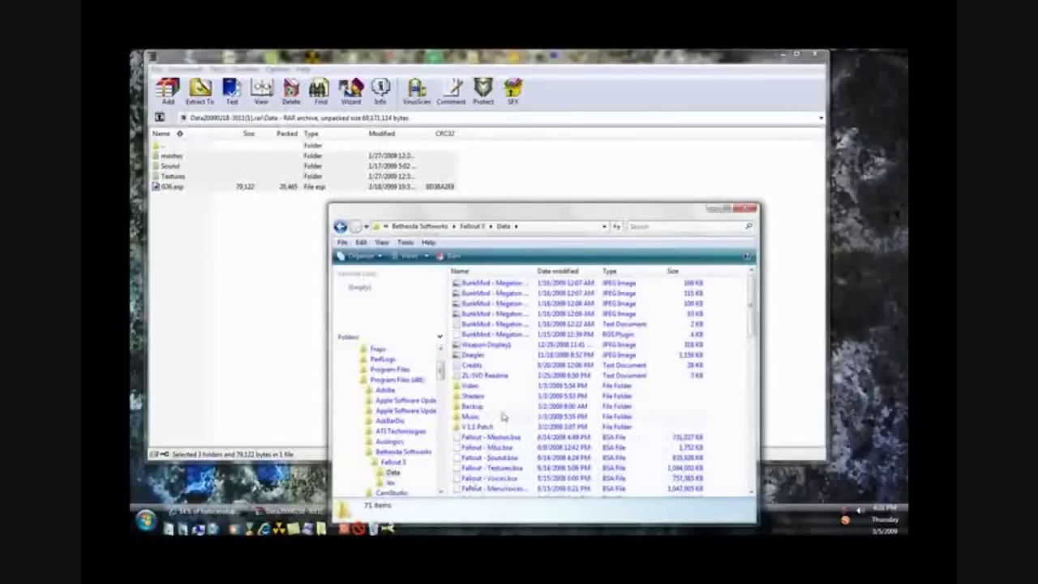
drag(172, 191, 486, 487)
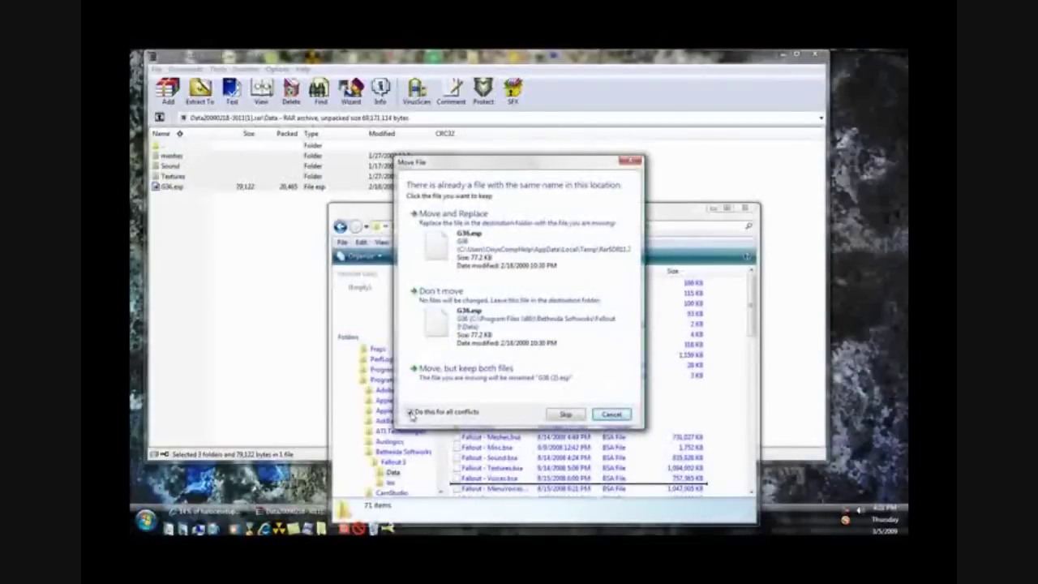
- Replace the existing G36.esp, merge the mod folders into Data's existing ones, and close the window
click(451, 222)
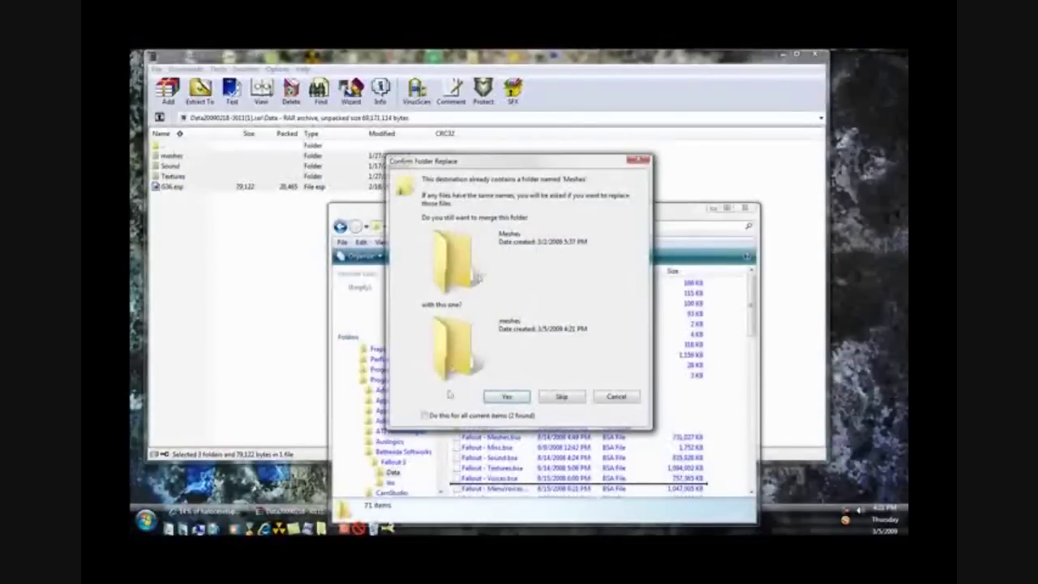
click(507, 396)
click(507, 333)
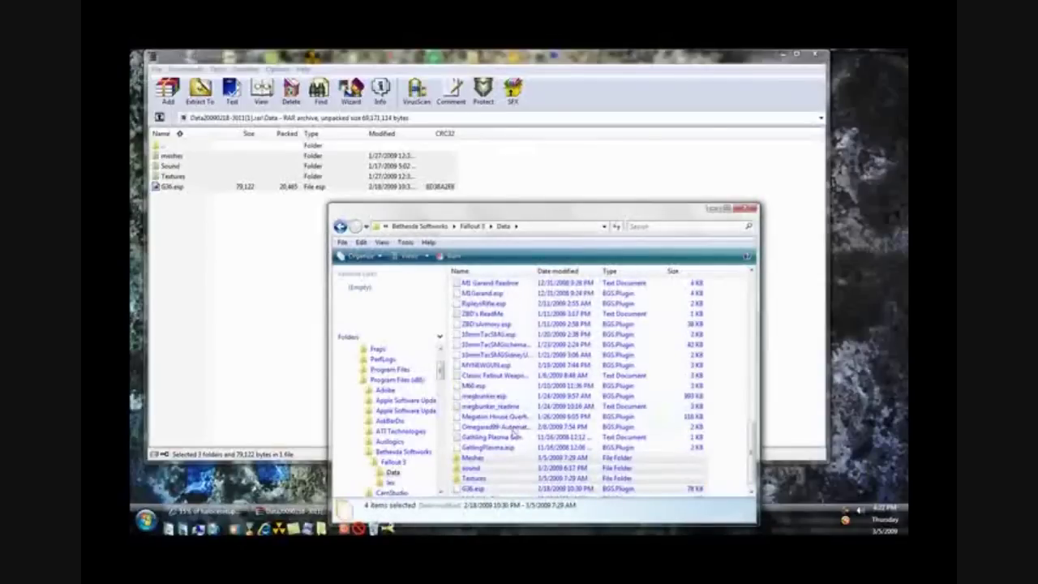
scroll(737, 442, up, 15)
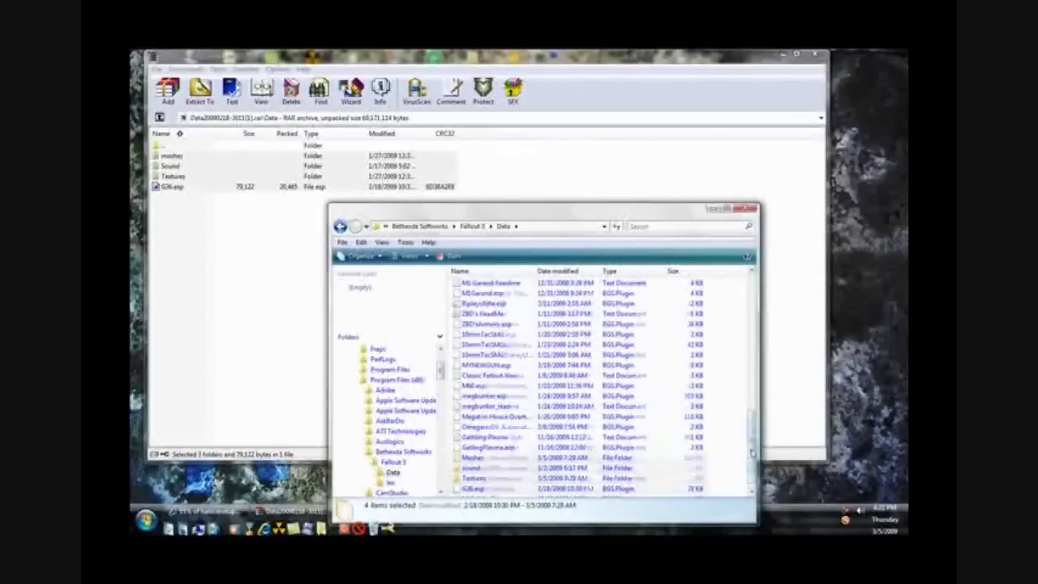
click(744, 209)
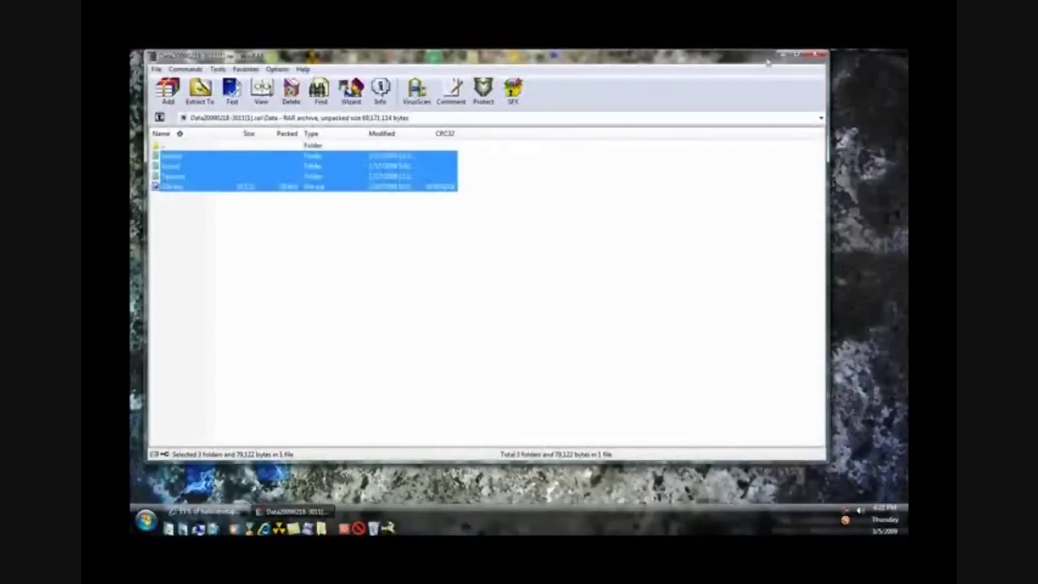
- Close WinRAR and launch fomm.exe from Fallout 3\fomm_0_8_5-640(1)\fomm_0_8_5-640
click(812, 55)
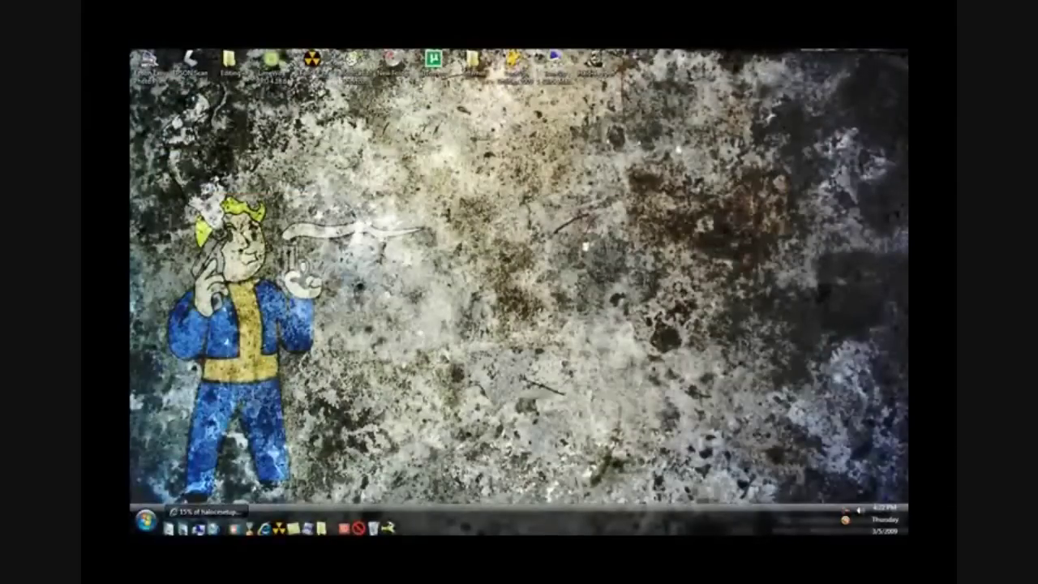
double_click(311, 61)
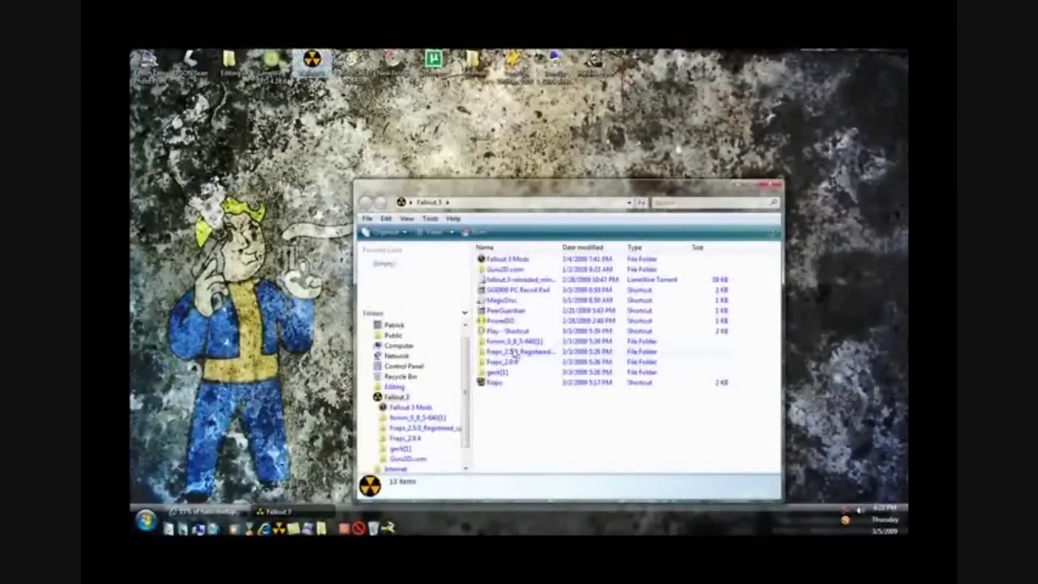
double_click(513, 342)
double_click(502, 261)
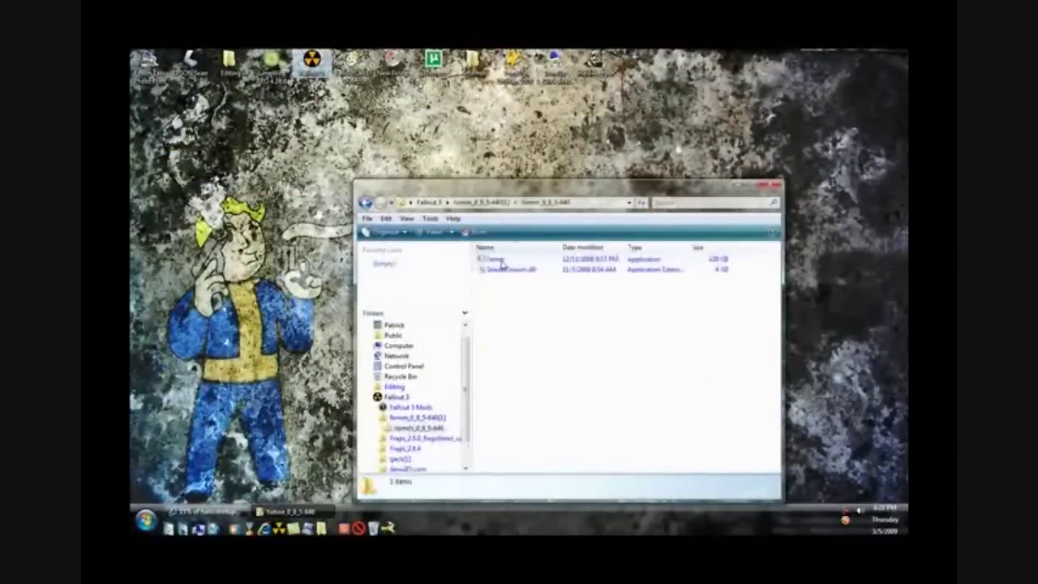
double_click(497, 259)
drag(396, 193, 396, 241)
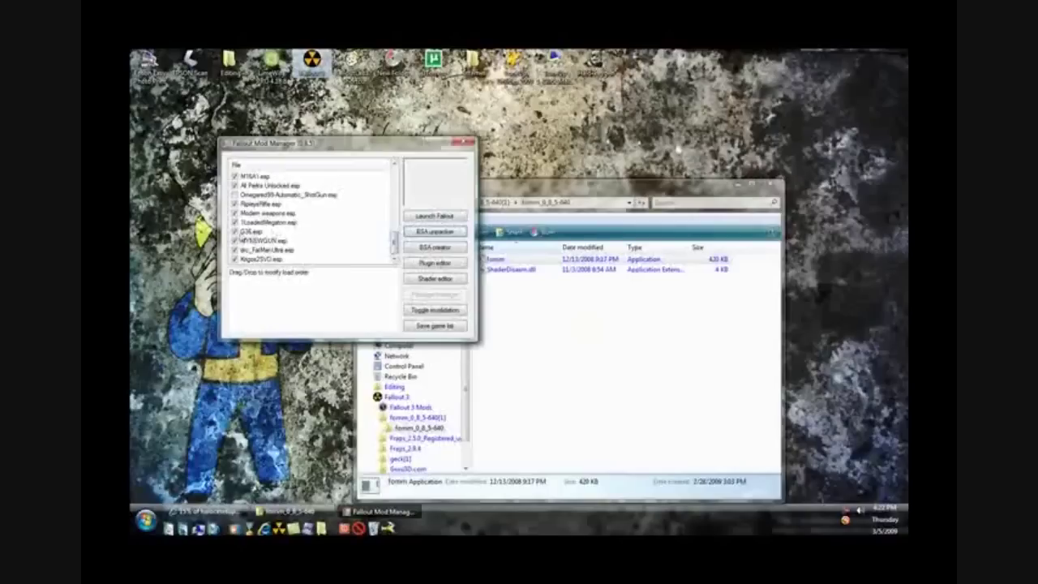
- Disable Weight, GatlingPlasma, Infinite Ammo, AK 47 Tactical, M16 Beta and M1Garand plugins
click(394, 169)
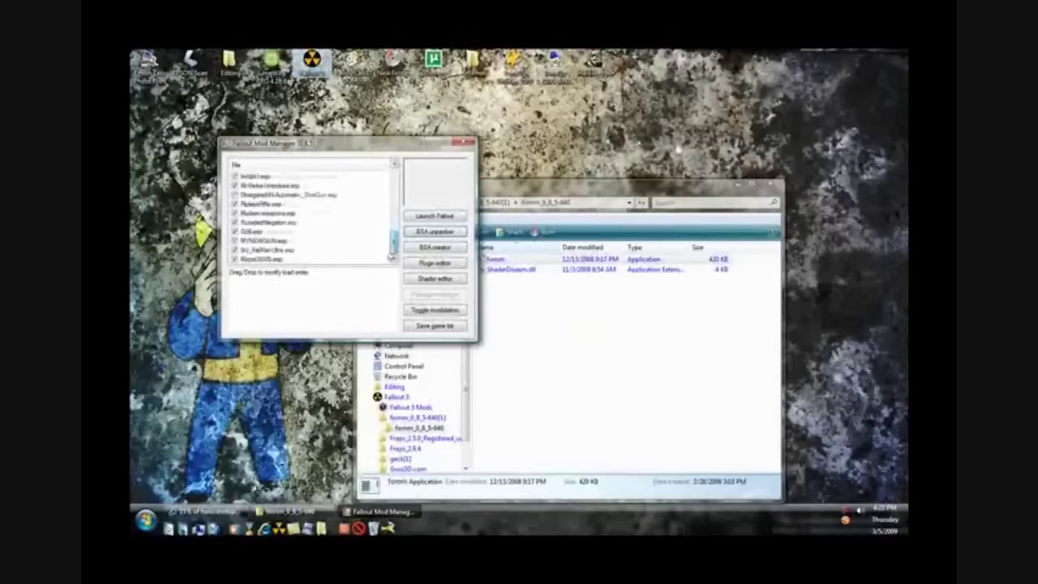
click(235, 186)
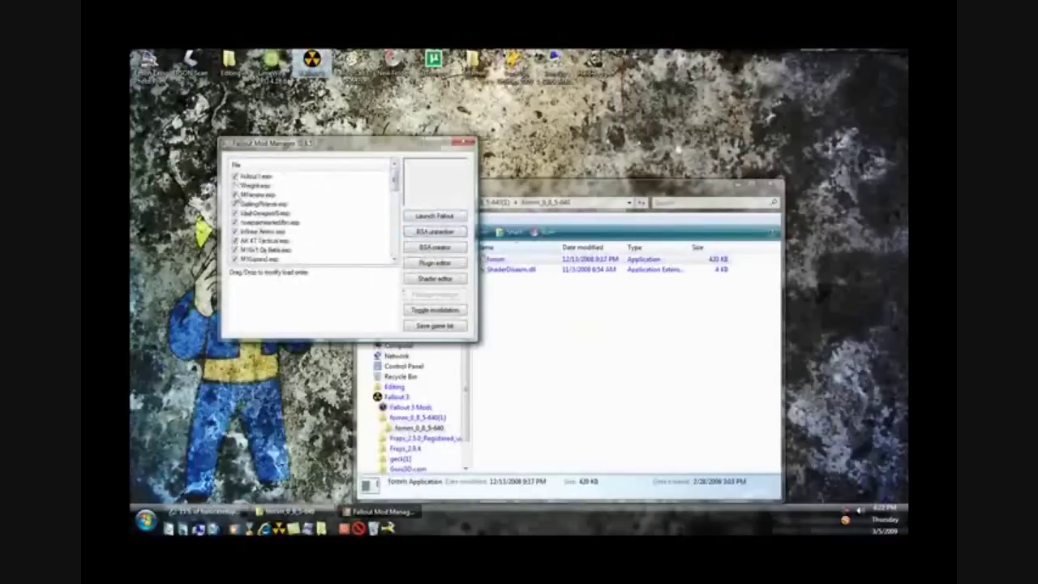
click(235, 203)
click(235, 231)
click(235, 240)
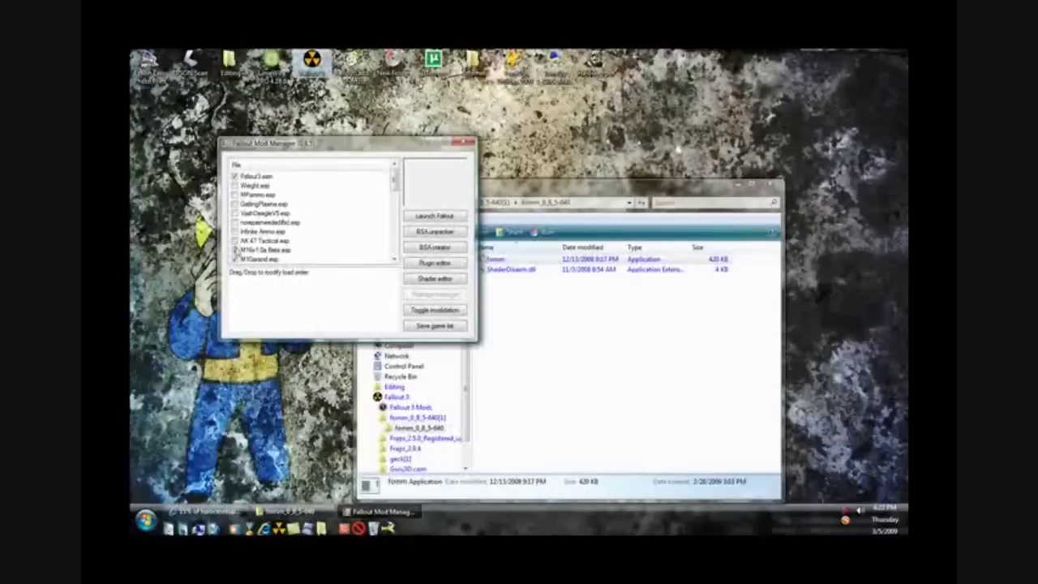
click(235, 250)
click(235, 259)
scroll(237, 244, down, 2)
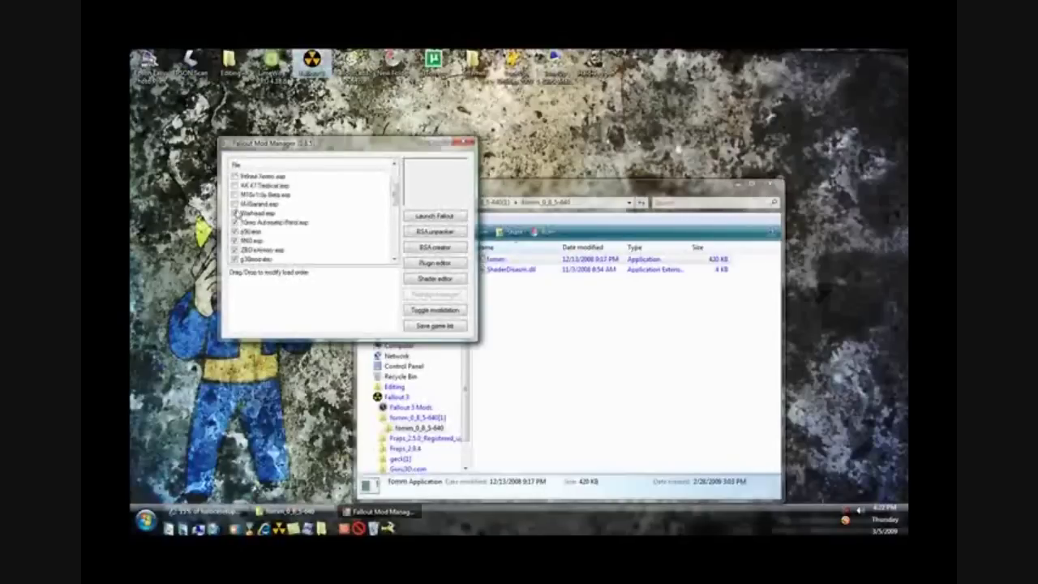
- Enable Warhead.esp, re-enable Infinite Ammo and one other plugin, then close the fomm folder window
click(235, 213)
scroll(236, 187, up, 2)
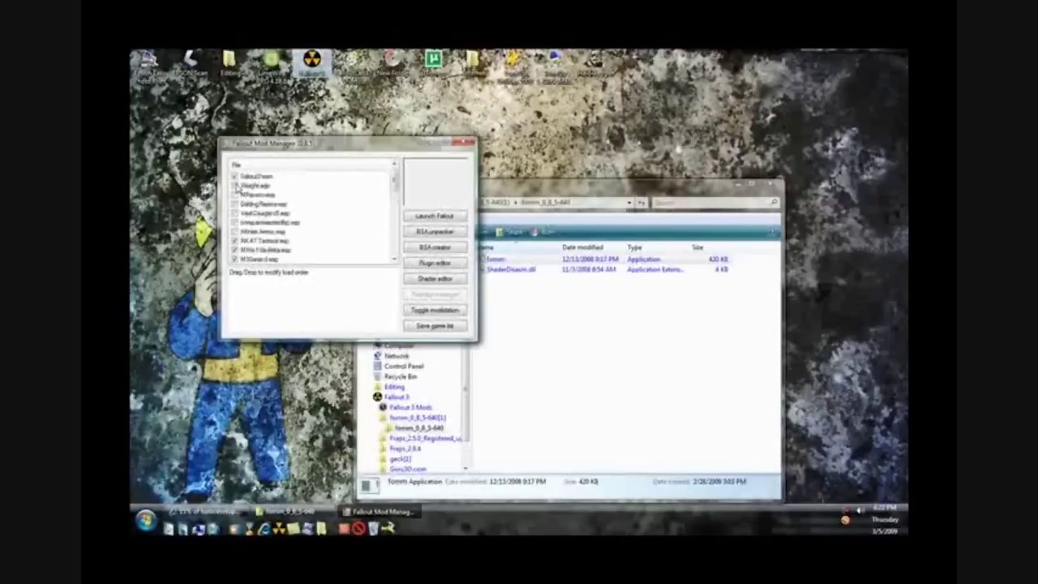
click(235, 222)
click(235, 231)
scroll(398, 209, down, 8)
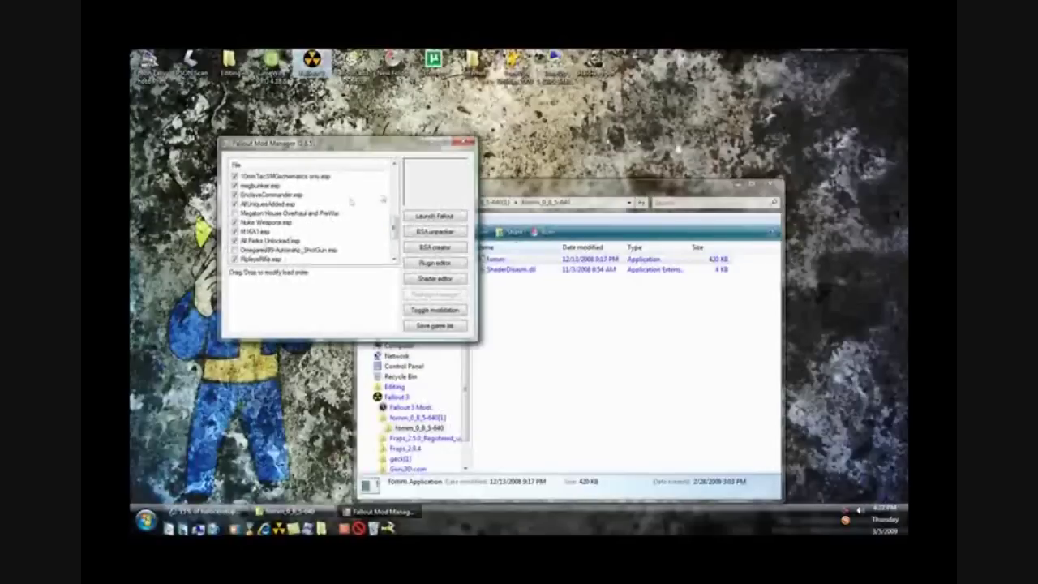
scroll(395, 232, down, 2)
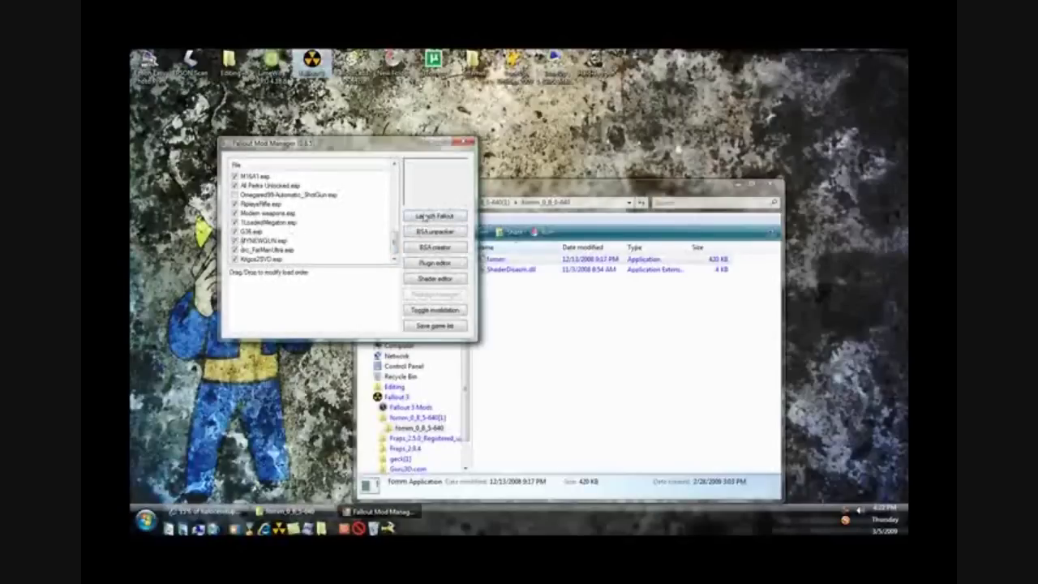
click(770, 185)
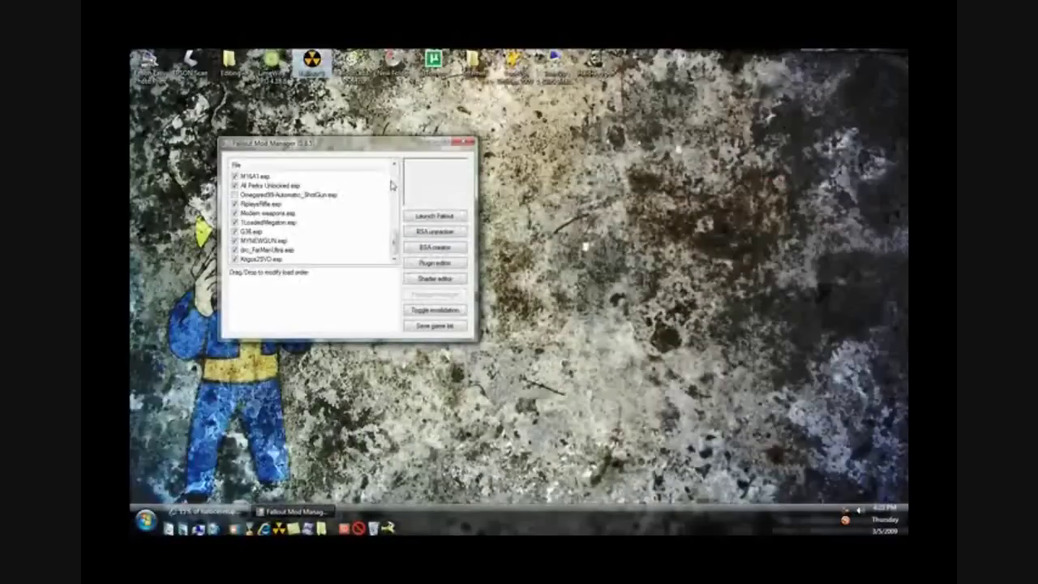